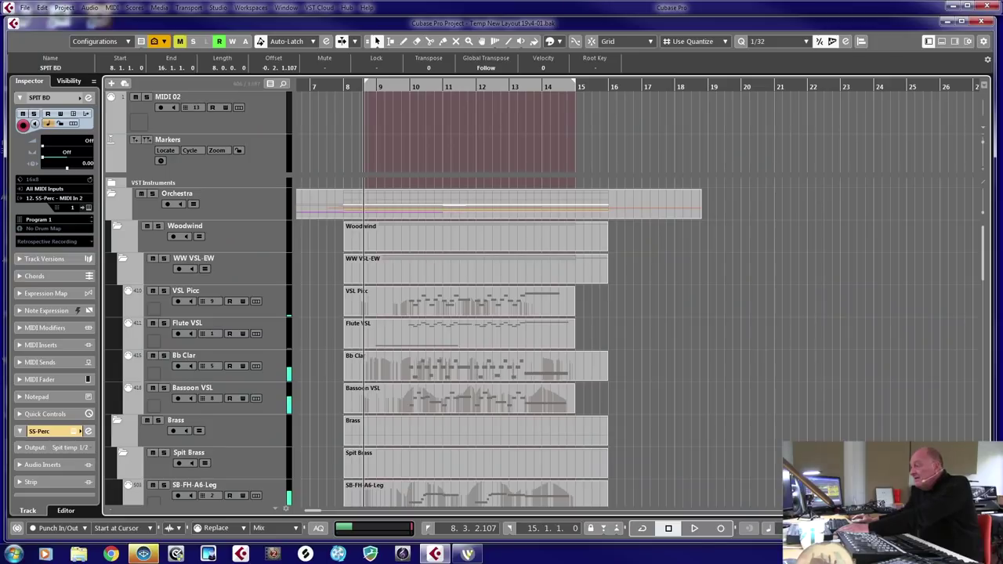
Trim the start of the SPIT BD part to about the third beat of bar 12.
{"action": "scroll", "coordinate": [451, 342], "scroll_direction": "down", "scroll_amount": 8}
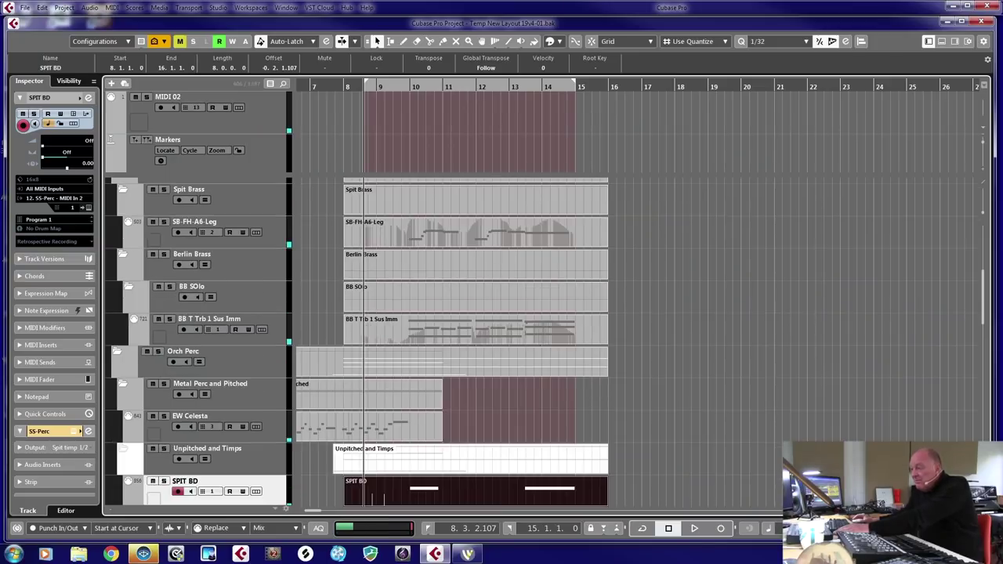
{"action": "left_click_drag", "start_coordinate": [345, 240], "coordinate": [496, 240]}
{"action": "scroll", "coordinate": [453, 343], "scroll_direction": "up", "scroll_amount": 6}
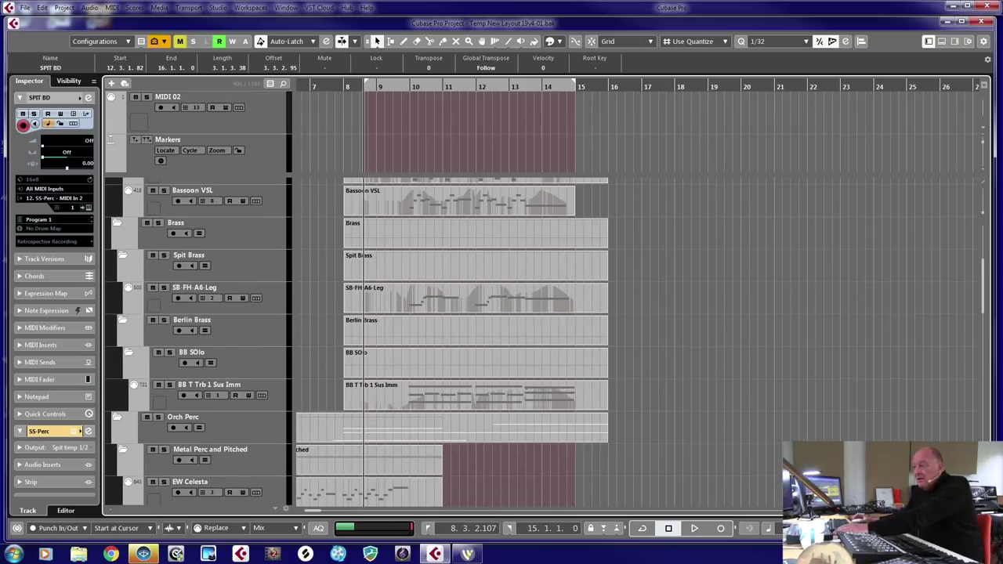
Search the tracks for "glo" and select the SPIT Glock track for recording a glockenspiel part.
{"action": "left_click", "coordinate": [283, 83]}
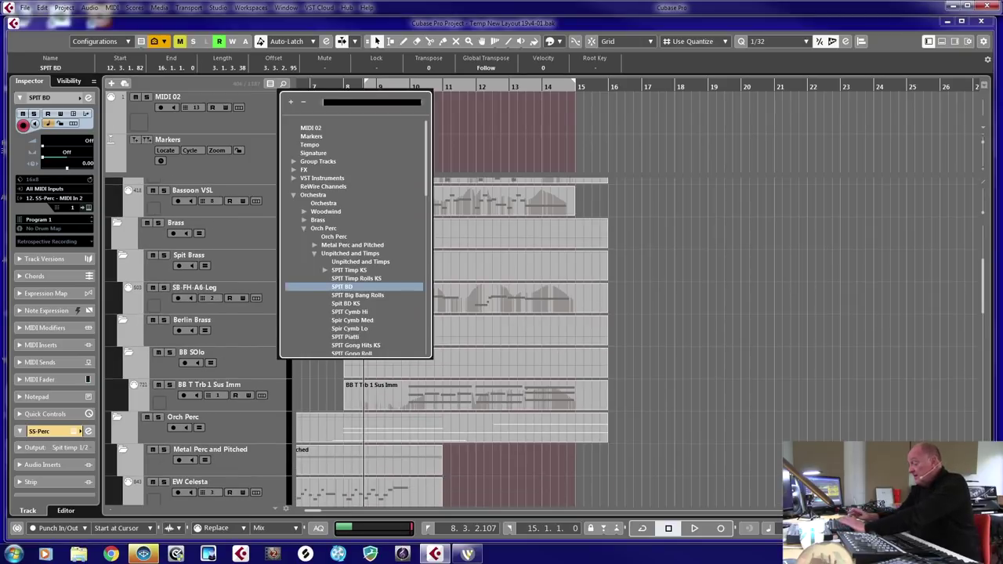
{"action": "type", "text": "glo"}
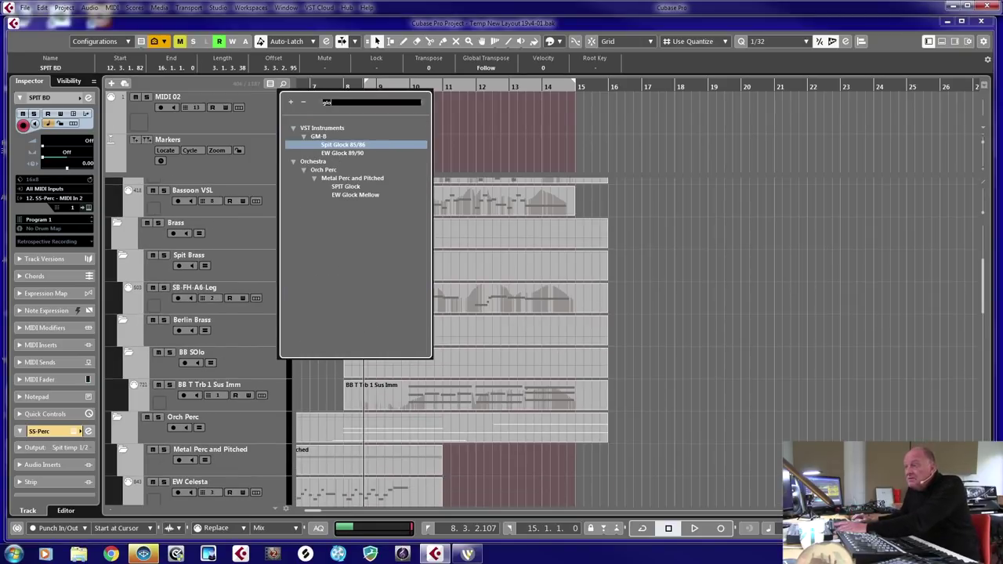
{"action": "key", "text": "Return"}
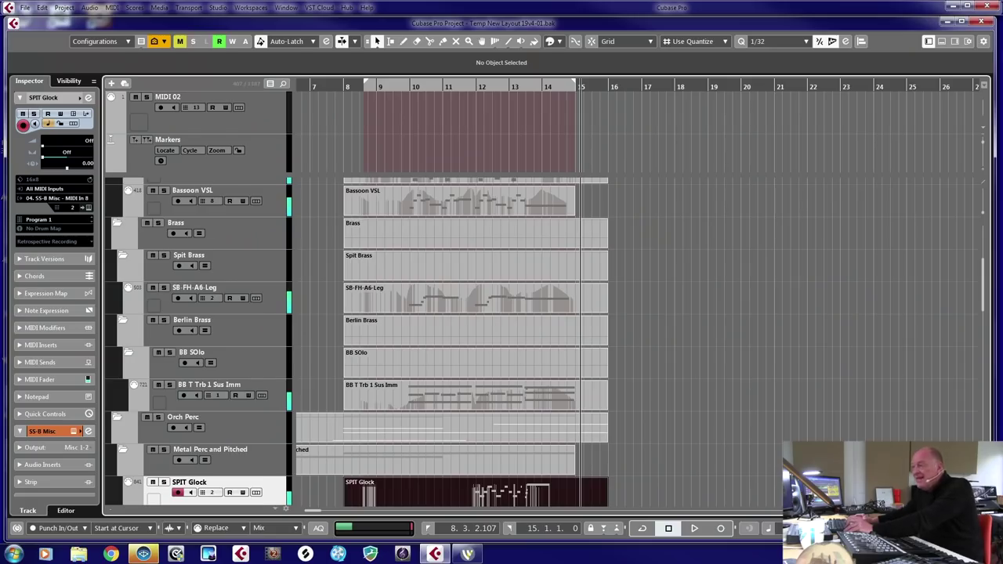
Select the SCS Vln Trem part among the strings and set the locators to its range.
{"action": "key", "text": "KP_1"}
{"action": "key", "text": "Down"}
{"action": "key", "text": "Down"}
{"action": "key", "text": "Down"}
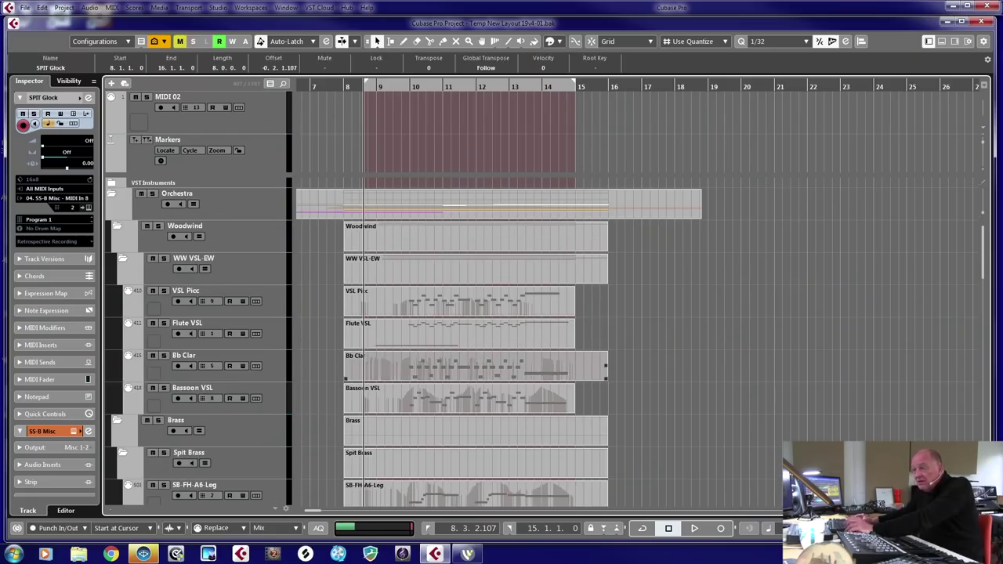
{"action": "scroll", "coordinate": [471, 345], "scroll_direction": "down", "scroll_amount": 5}
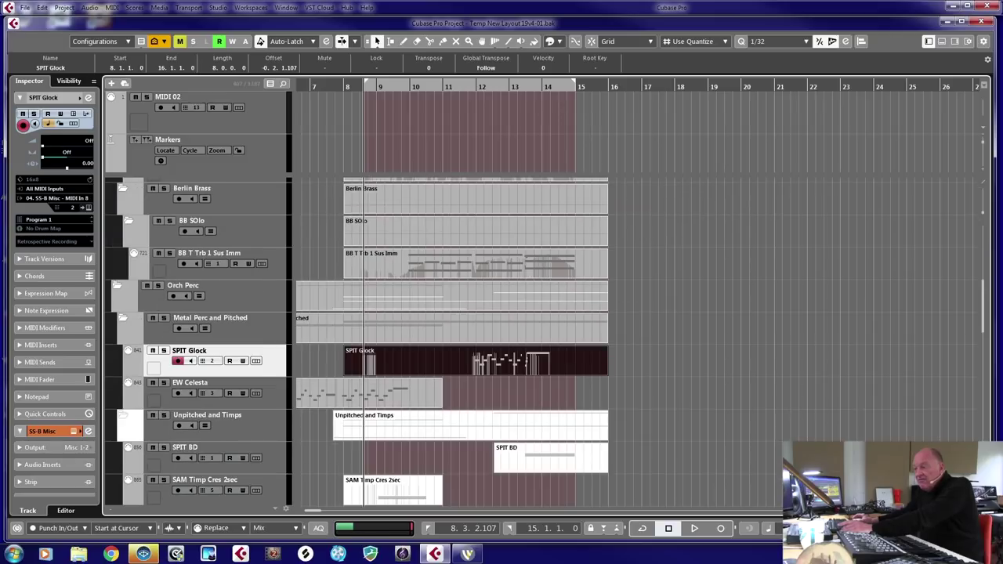
{"action": "scroll", "coordinate": [470, 344], "scroll_direction": "down", "scroll_amount": 10}
{"action": "scroll", "coordinate": [471, 345], "scroll_direction": "down", "scroll_amount": 5}
{"action": "key", "text": "Up"}
{"action": "key", "text": "Down"}
{"action": "key", "text": "Down"}
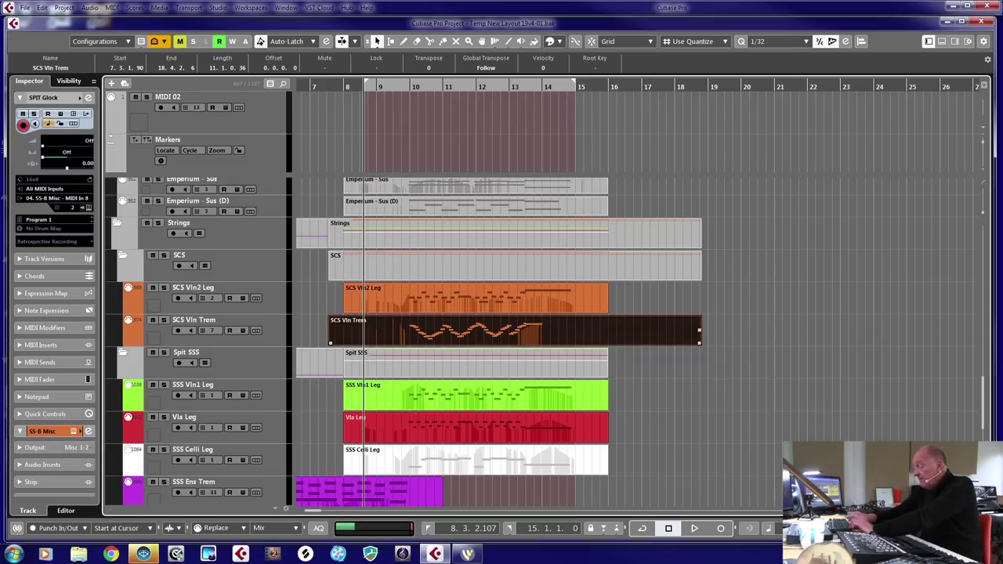
{"action": "key", "text": "p"}
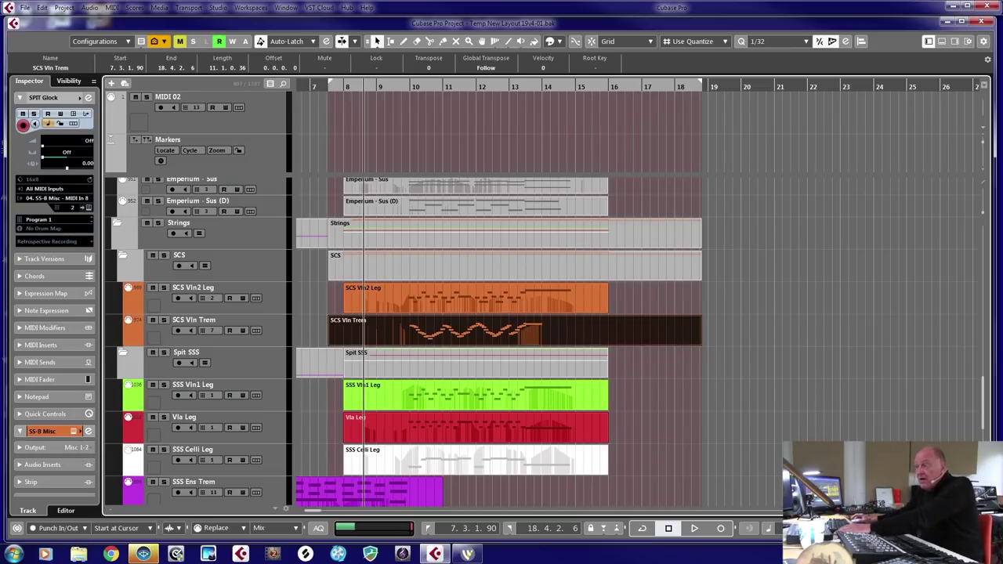
Find the 8Dio Studio Piano track, place a copy of the SCS Vln Trem part on it and play back the passage.
{"action": "key", "text": "ctrl+f"}
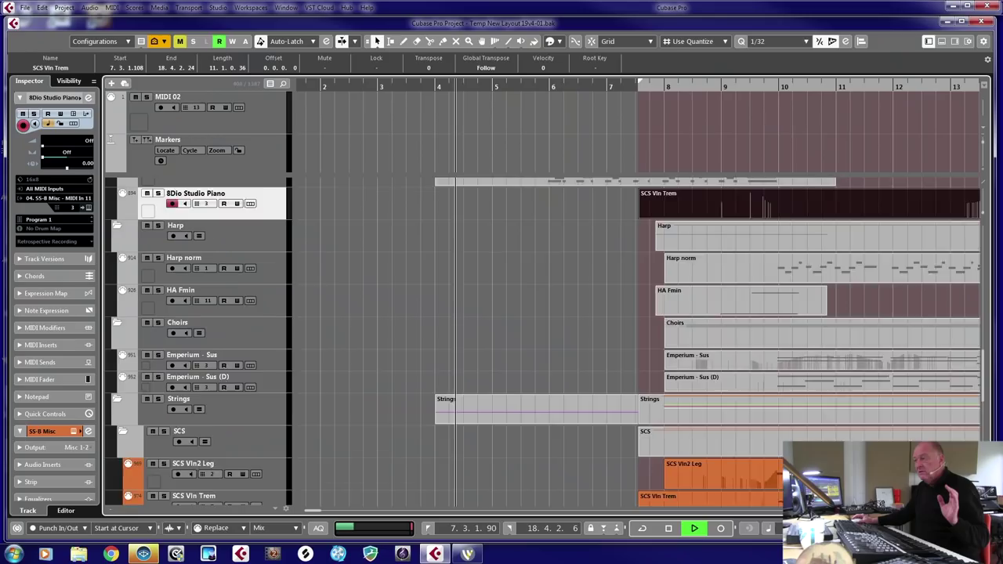
{"action": "scroll", "coordinate": [196, 313], "scroll_direction": "up", "scroll_amount": 5}
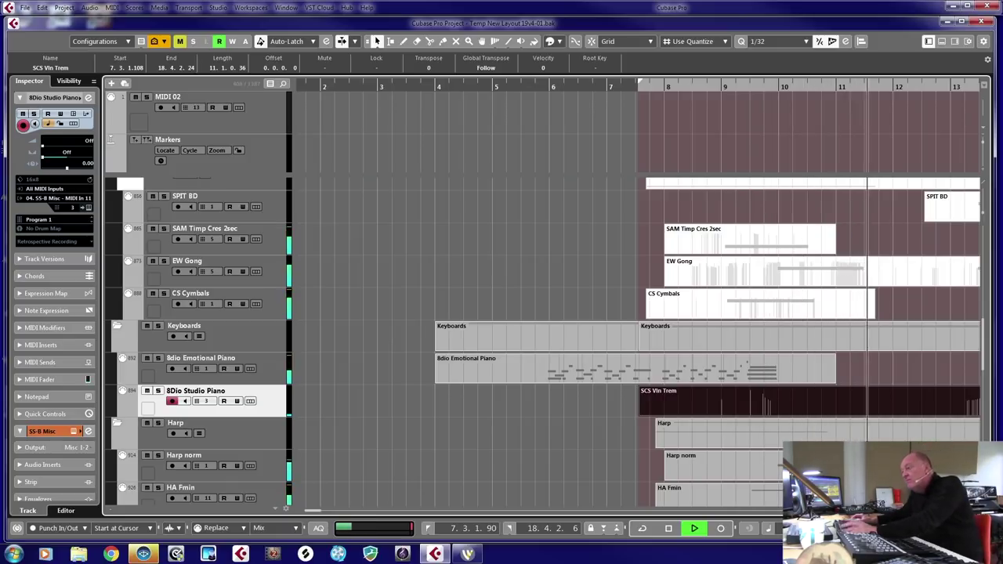
{"action": "key", "text": "g"}
{"action": "key", "text": "g"}
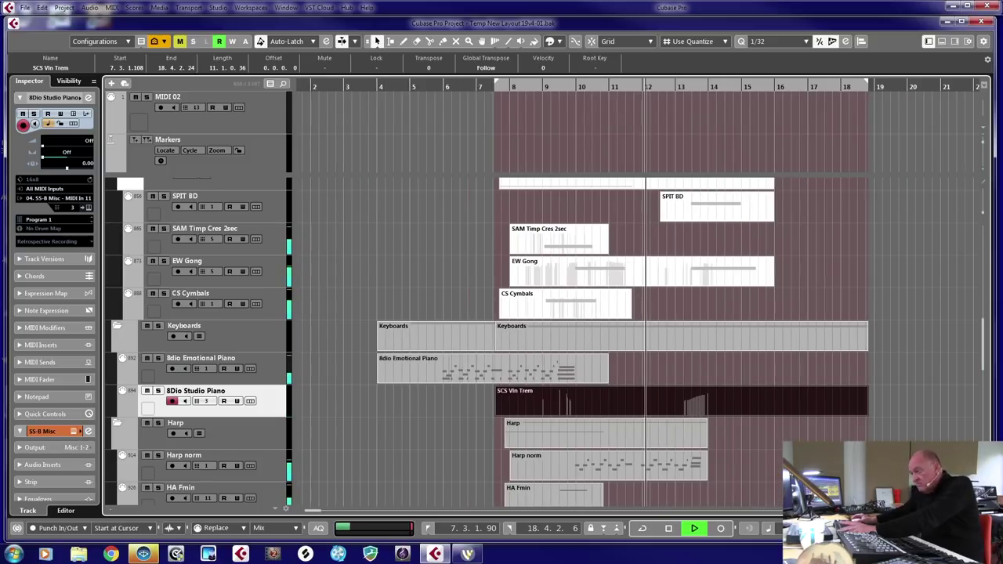
{"action": "scroll", "coordinate": [623, 342], "scroll_direction": "down", "scroll_amount": 10}
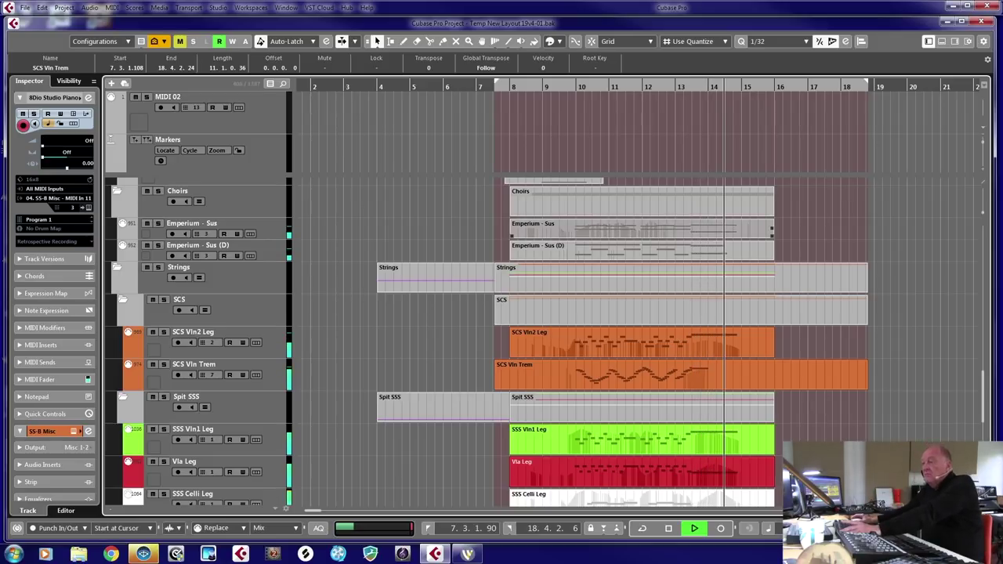
{"action": "key", "text": "space"}
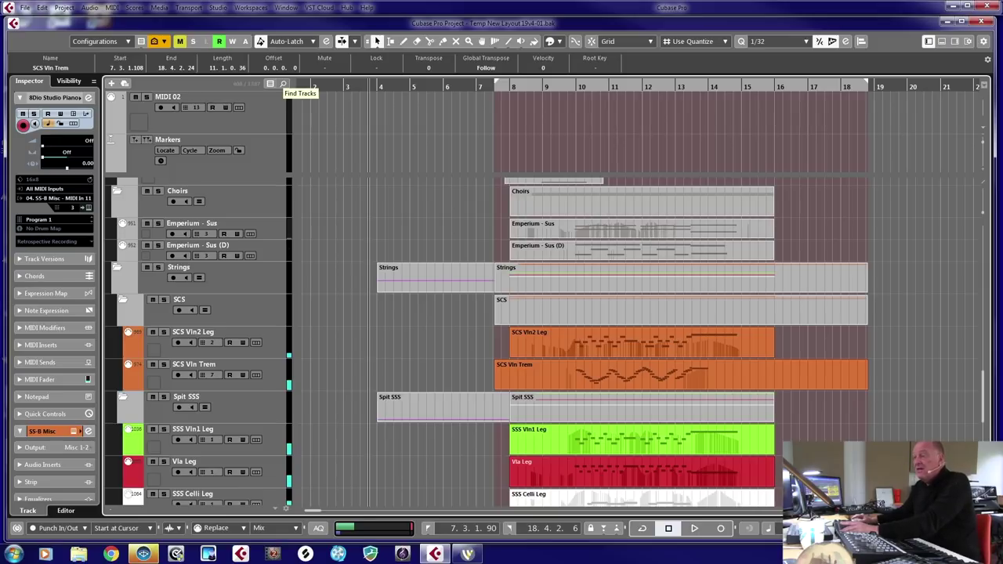
Search the tracks for "low", select Alb Orig Low Leg and record a low string part on it up to bar 16.
{"action": "left_click", "coordinate": [283, 83]}
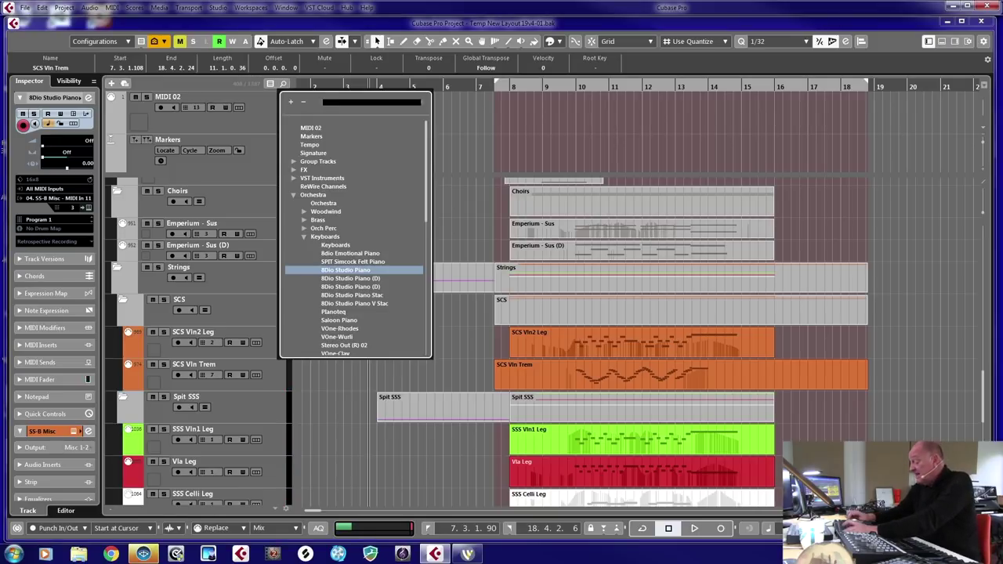
{"action": "type", "text": "low"}
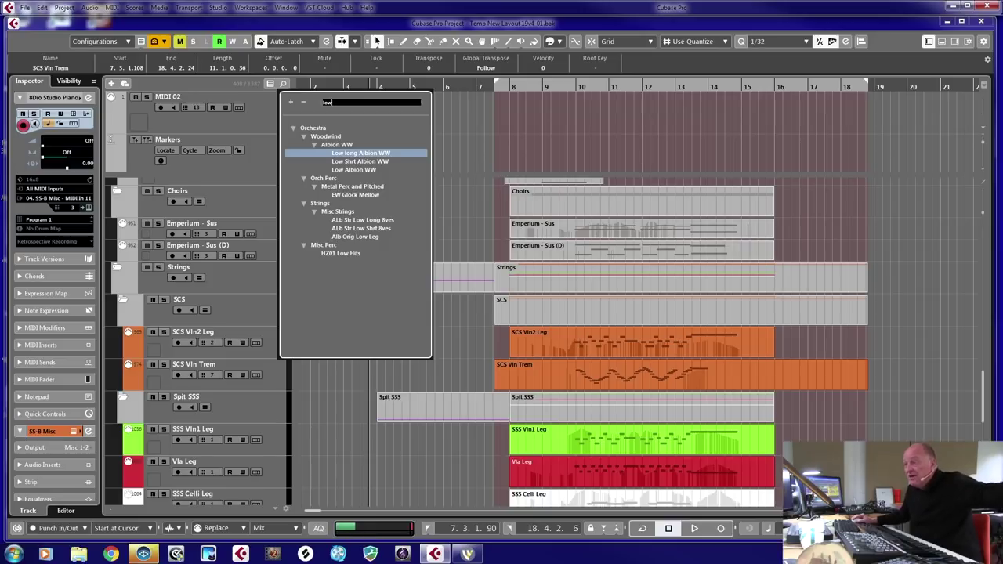
{"action": "left_click", "coordinate": [355, 237]}
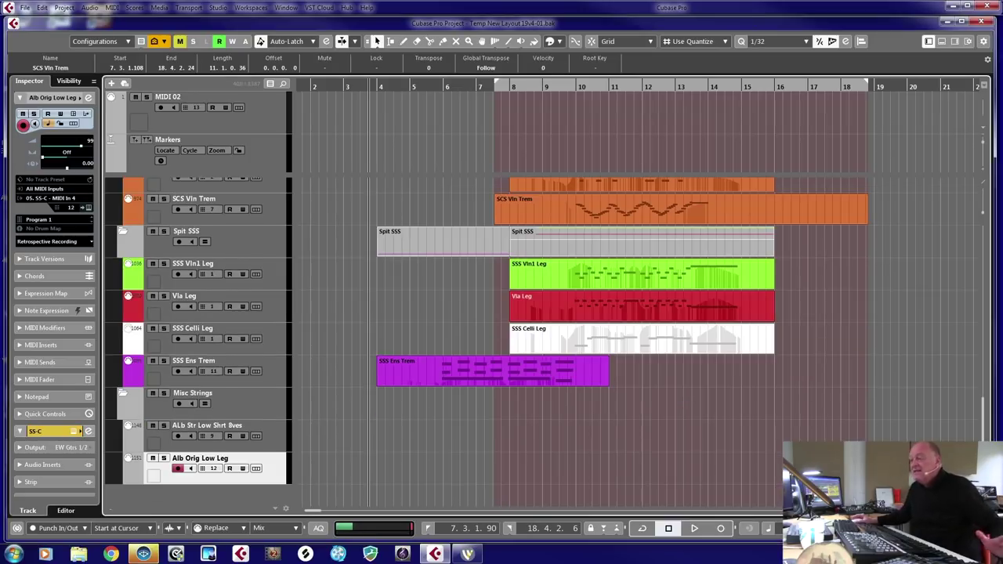
{"action": "key", "text": "KP_Multiply"}
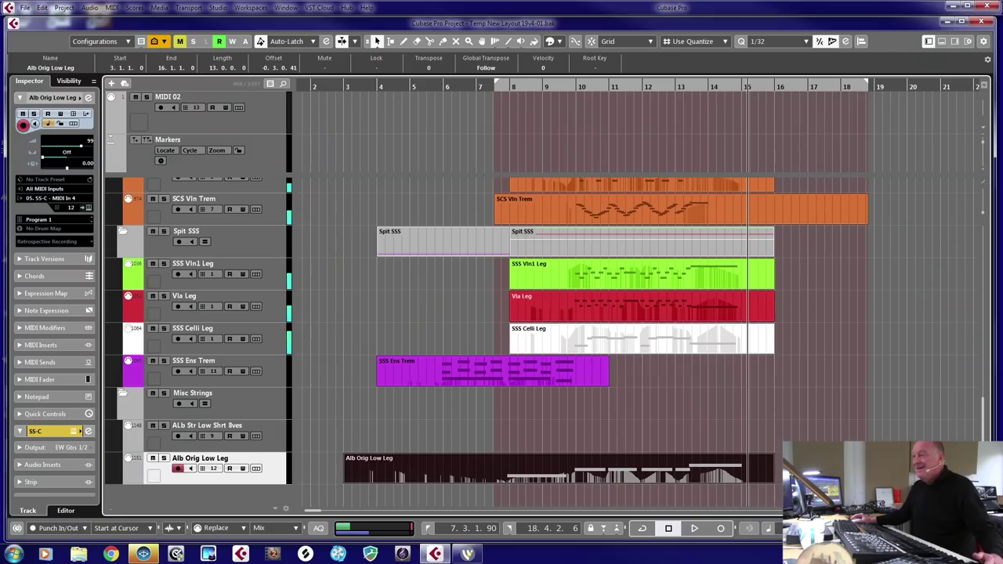
Search the tracks for "tuba", select BB Tuba Leg and record a tuba part on it up to bar 16.
{"action": "key", "text": "ctrl+f"}
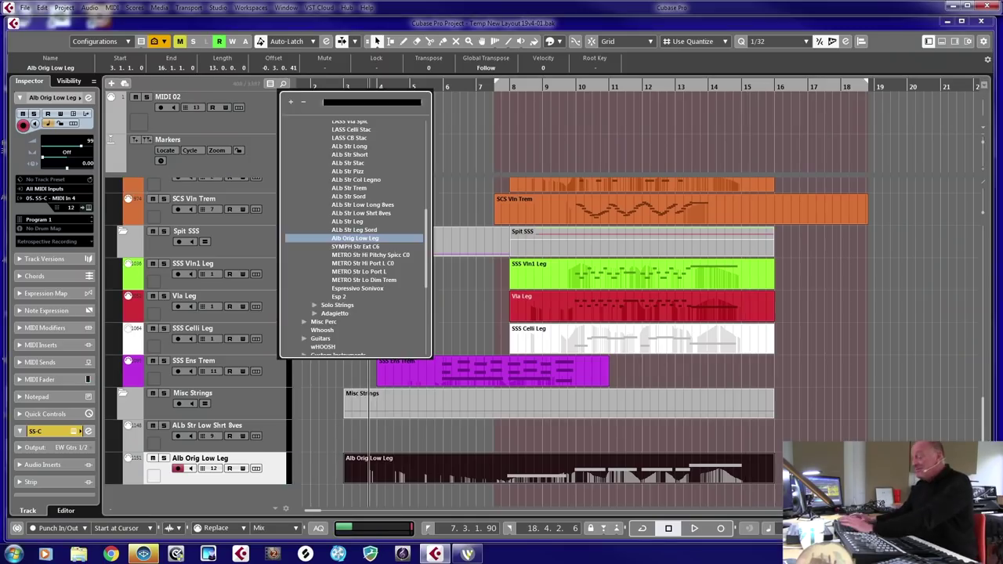
{"action": "type", "text": "tuba"}
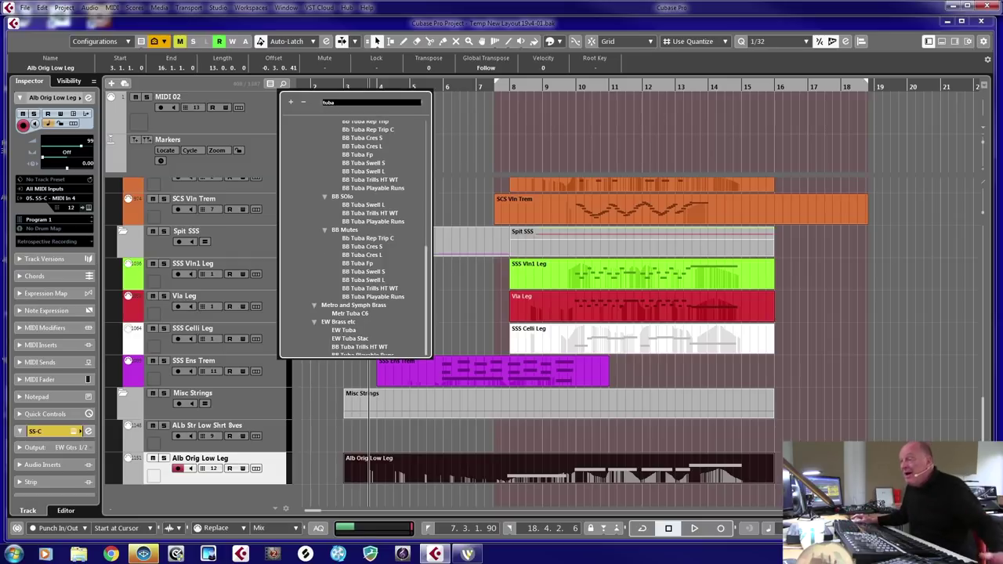
{"action": "scroll", "coordinate": [356, 239], "scroll_direction": "up", "scroll_amount": 13}
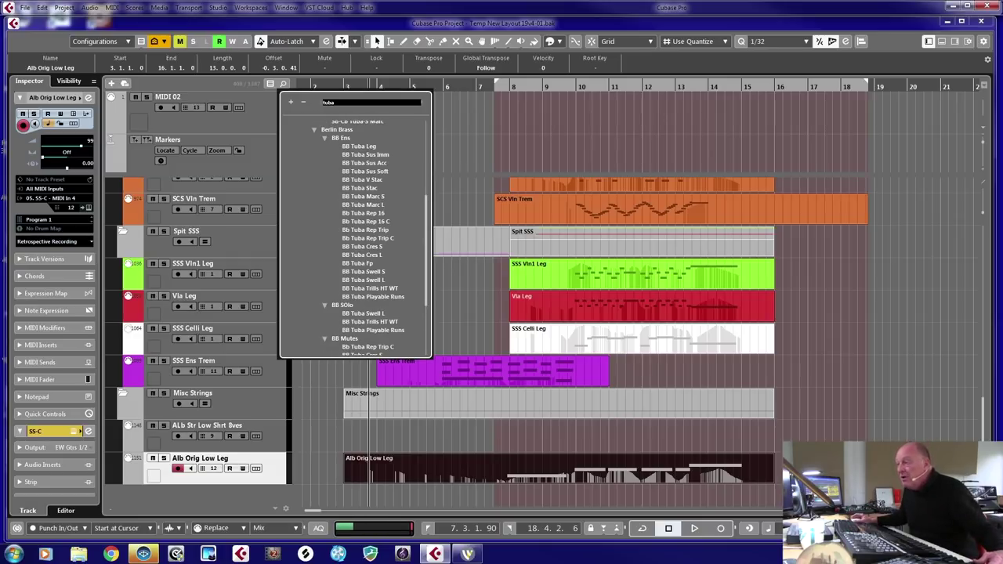
{"action": "key", "text": "Escape"}
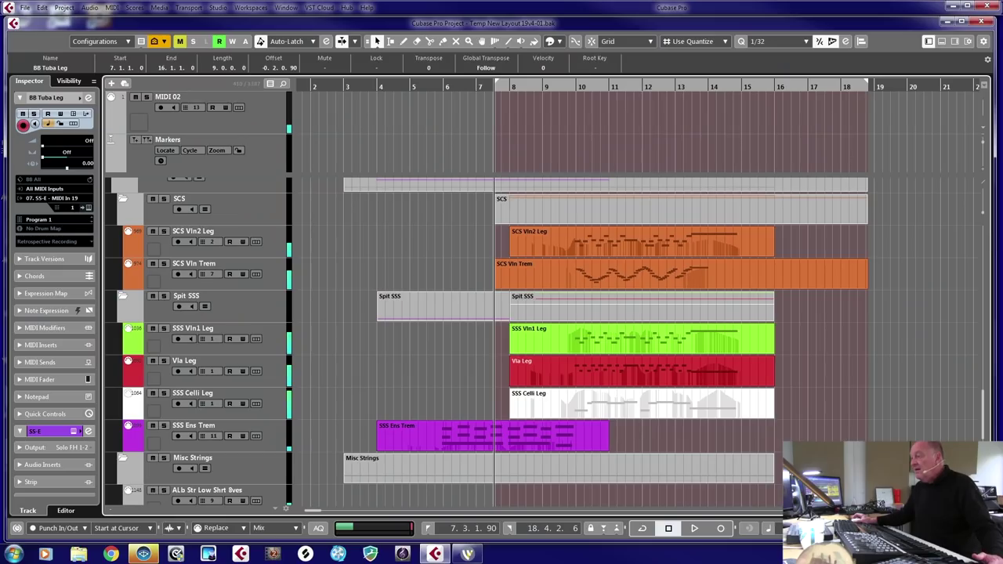
{"action": "scroll", "coordinate": [540, 342], "scroll_direction": "up", "scroll_amount": 10}
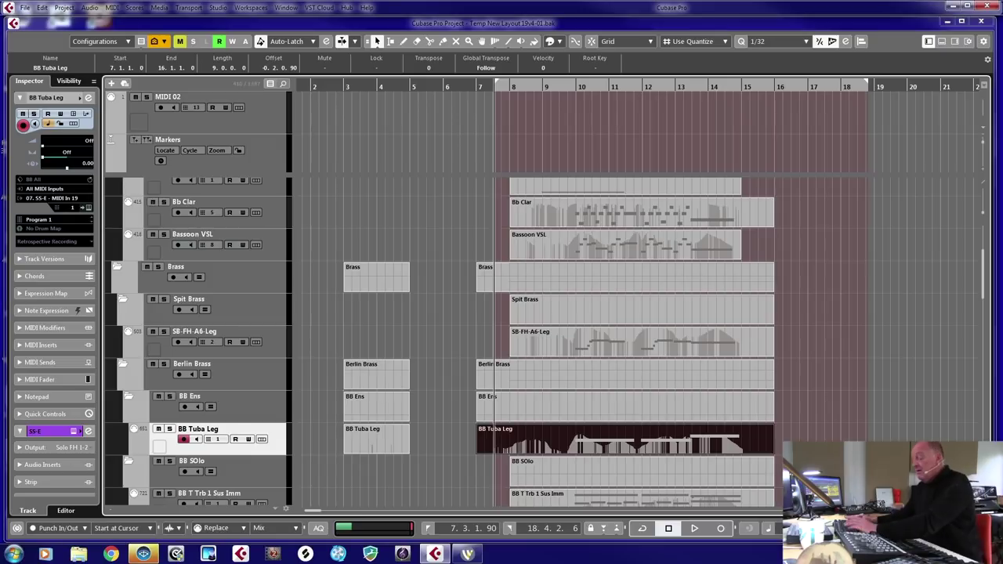
Search the tracks for "fh", select BB FH1 Sus Soft and record a soft sustained French horn part.
{"action": "key", "text": "ctrl+f"}
{"action": "type", "text": "fh"}
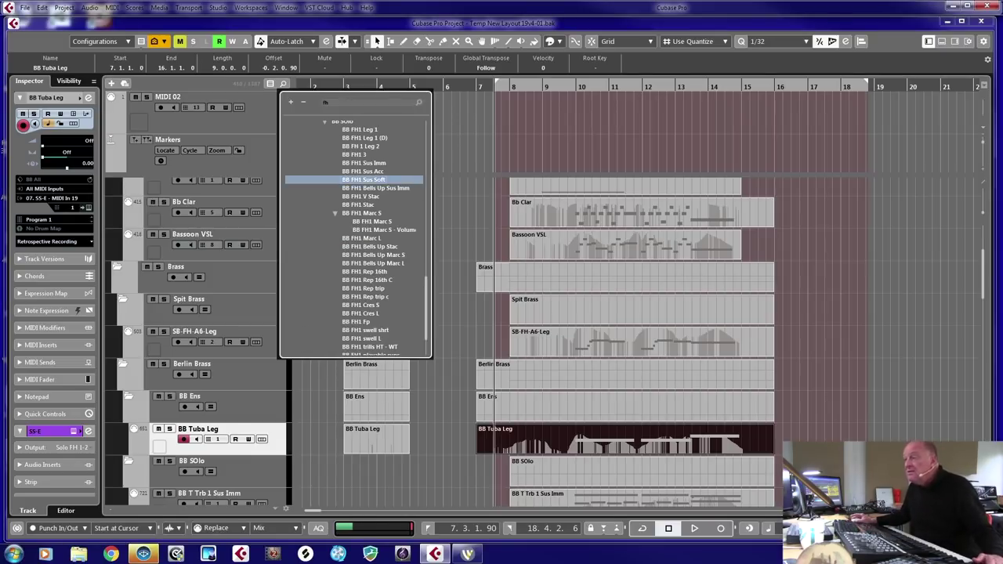
{"action": "key", "text": "Return"}
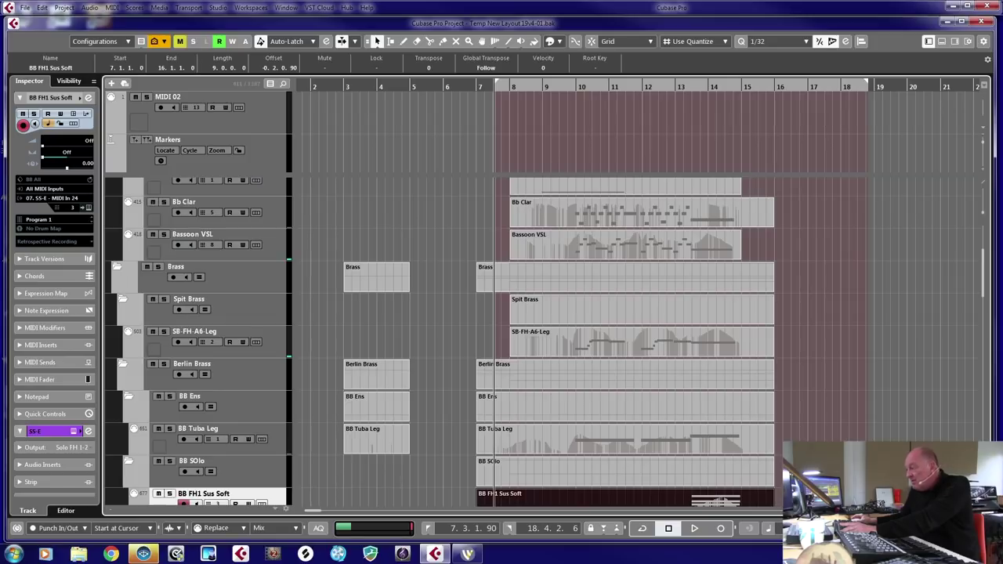
Play back the arrangement from shortly before bar 4.
{"action": "scroll", "coordinate": [439, 341], "scroll_direction": "down", "scroll_amount": 5}
{"action": "scroll", "coordinate": [439, 340], "scroll_direction": "up", "scroll_amount": 2}
{"action": "scroll", "coordinate": [438, 340], "scroll_direction": "down", "scroll_amount": 4}
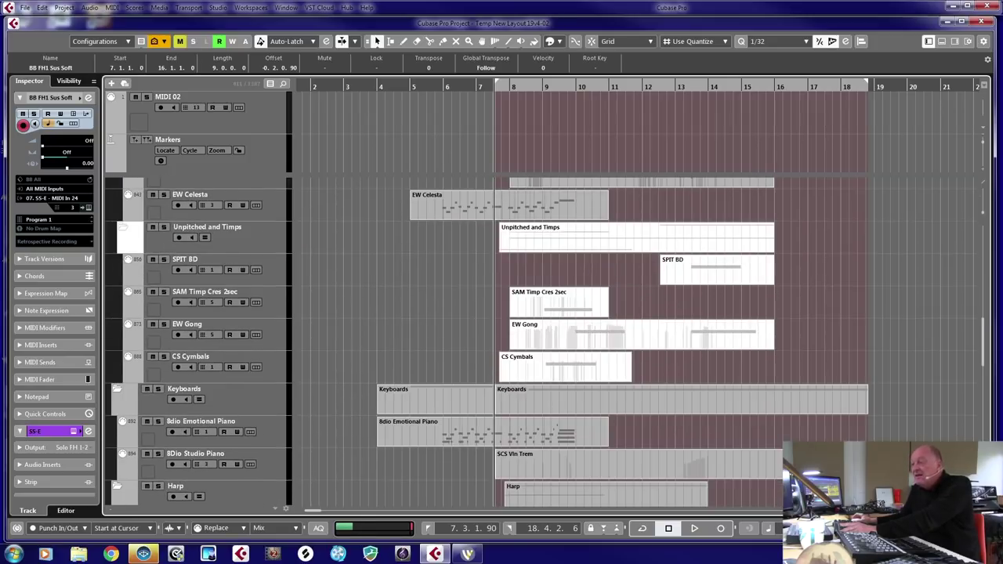
{"action": "left_click", "coordinate": [368, 87]}
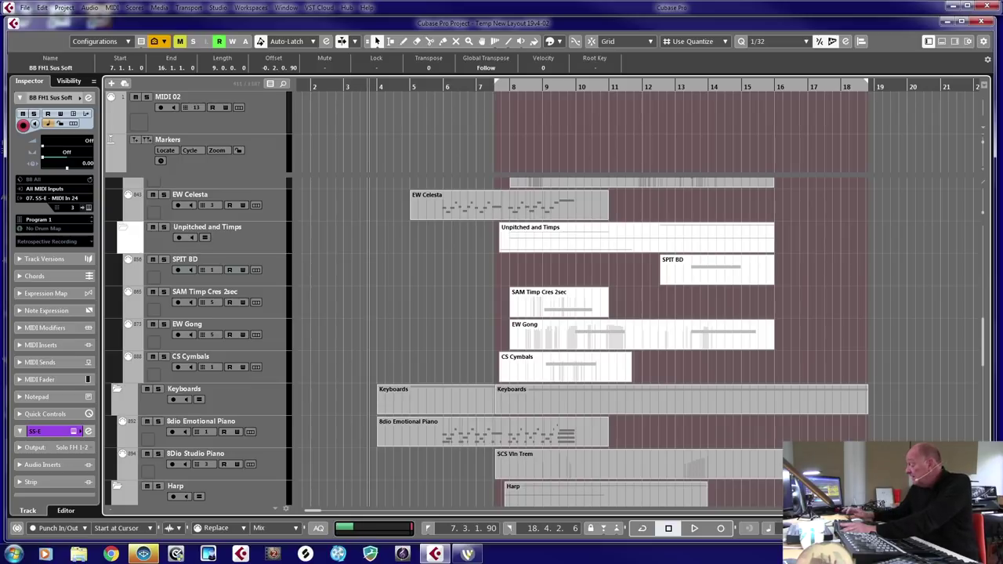
{"action": "key", "text": "space"}
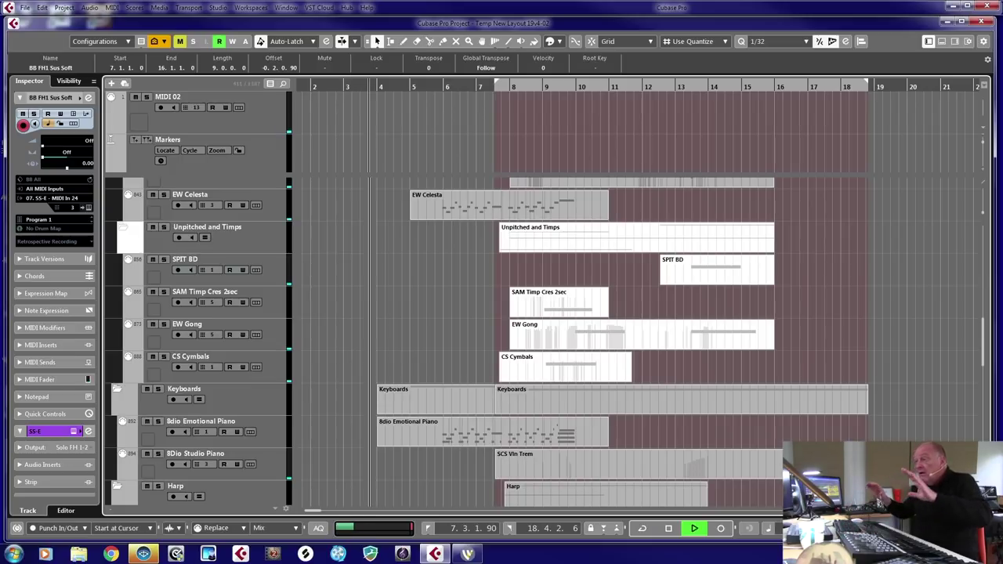